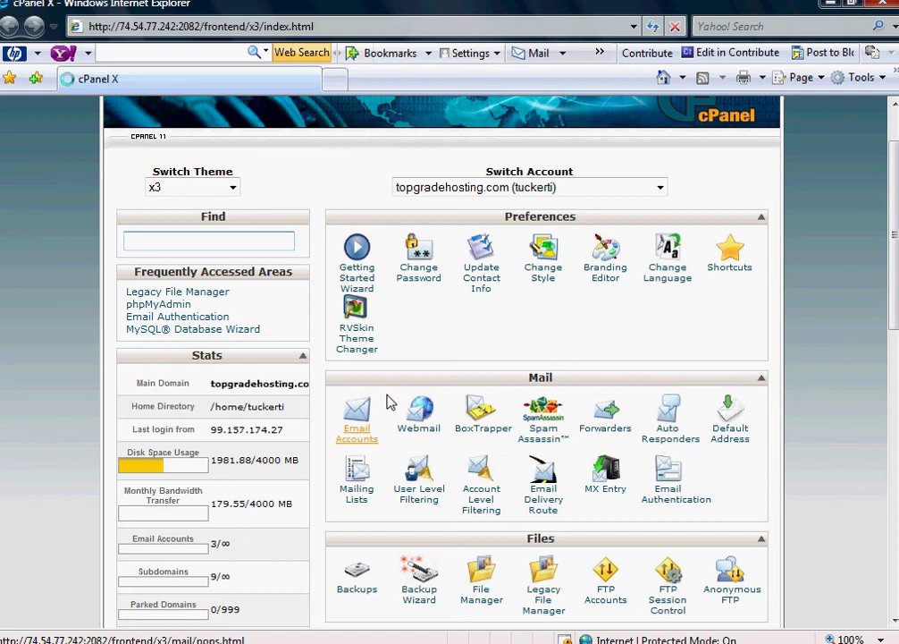
# - Browse the cPanel home page and open the Email Accounts page
pyautogui.scroll(-3, 438, 358)
pyautogui.scroll(-1, 458, 425)
pyautogui.scroll(3, 525, 325)
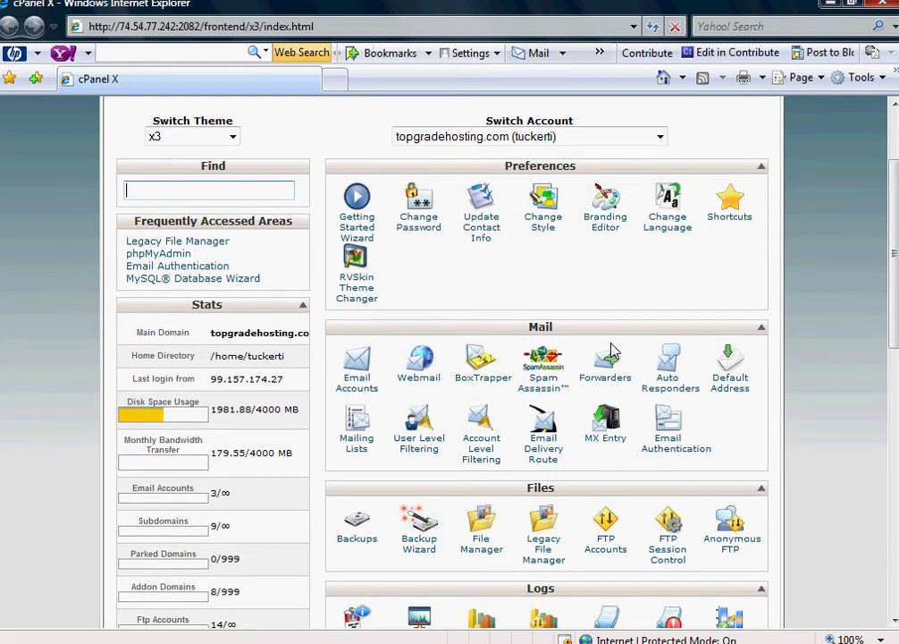
pyautogui.scroll(3, 648, 147)
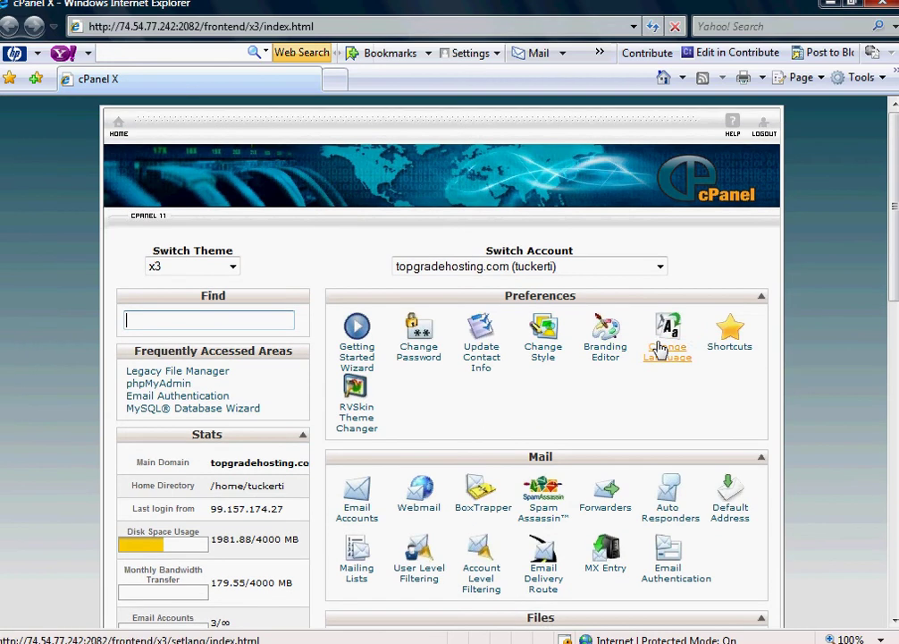
pyautogui.scroll(-6, 681, 317)
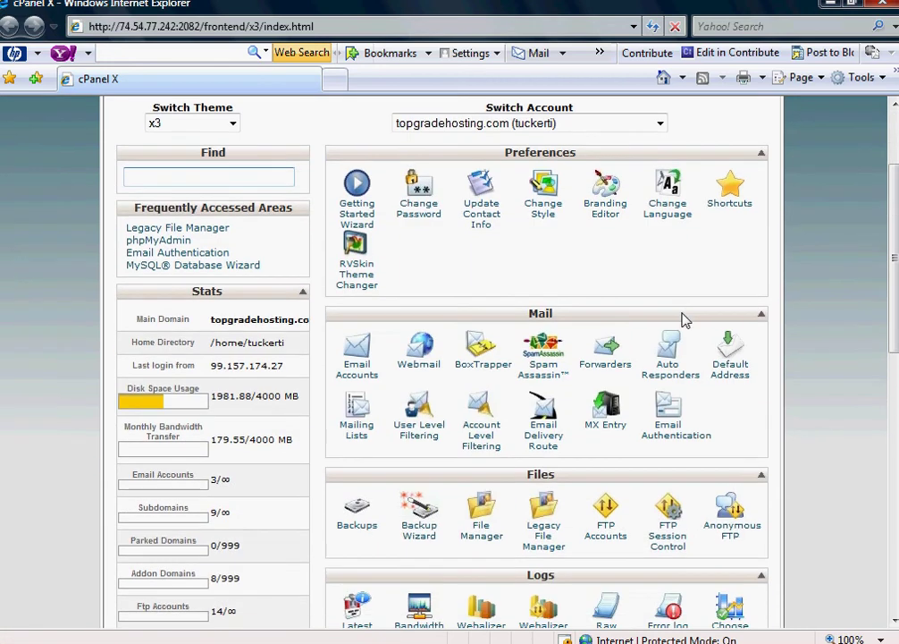
pyautogui.scroll(-8, 635, 339)
pyautogui.scroll(9, 598, 371)
pyautogui.scroll(1, 617, 366)
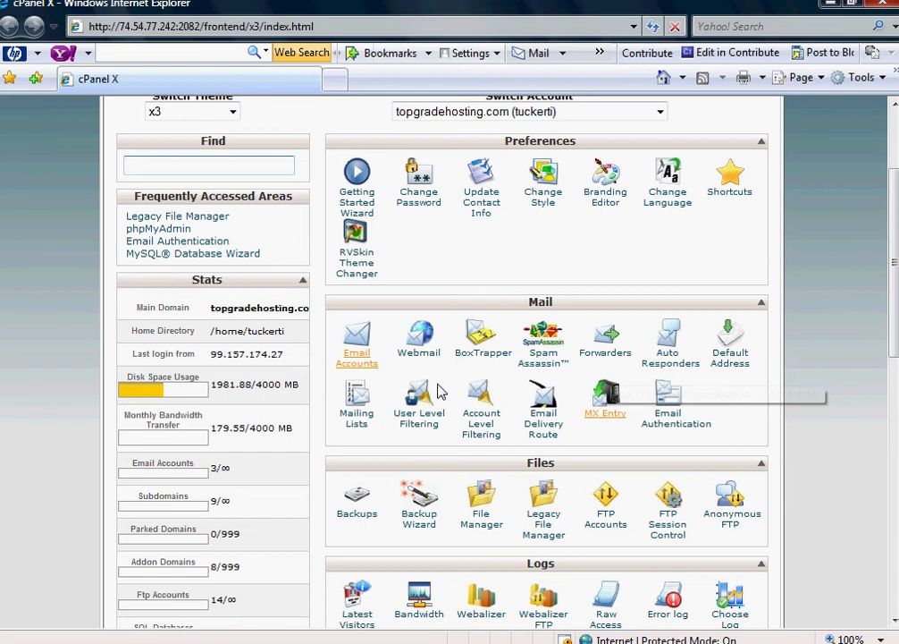
pyautogui.scroll(-2, 501, 290)
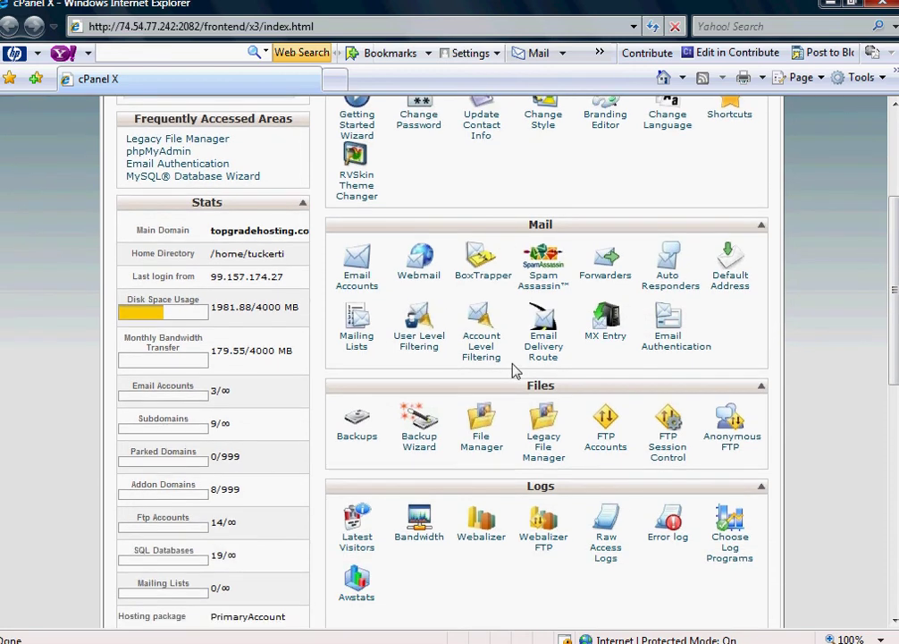
pyautogui.scroll(3, 501, 313)
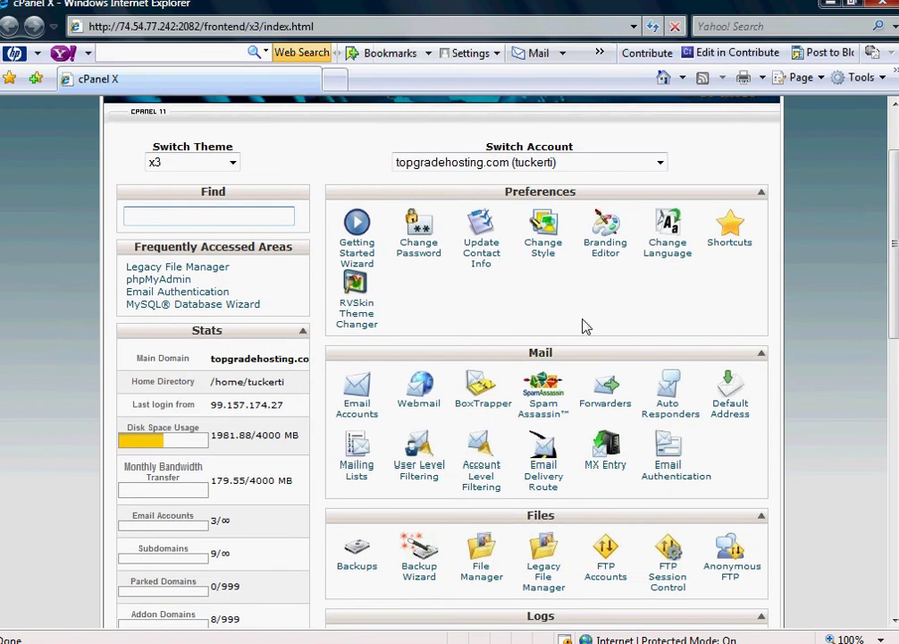
pyautogui.click(362, 412)
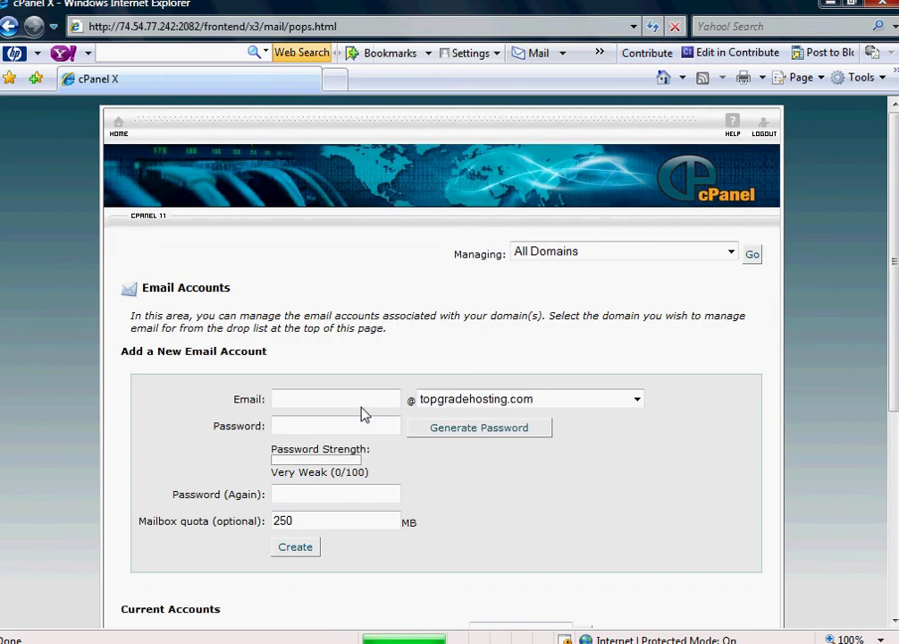
pyautogui.scroll(-3, 394, 295)
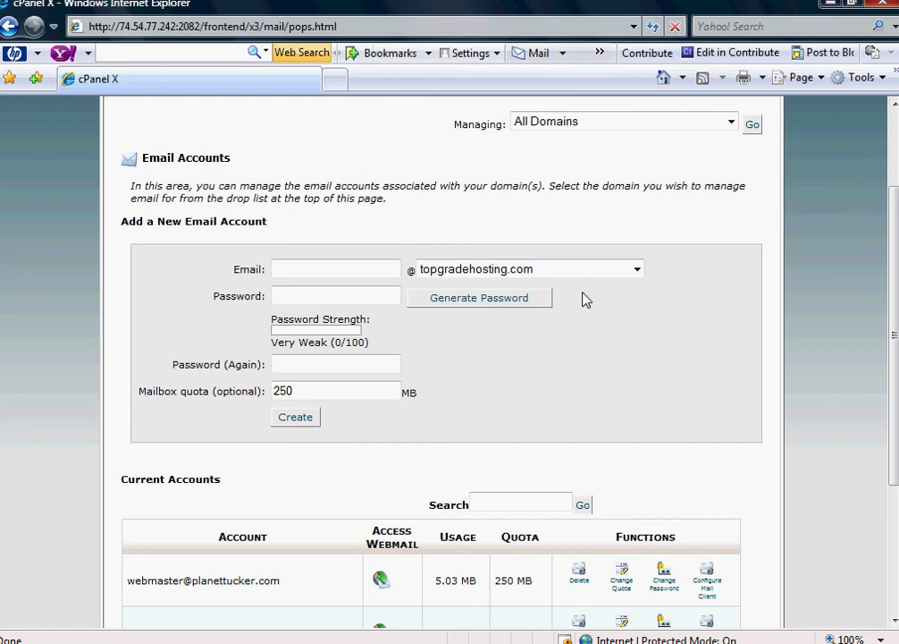
pyautogui.click(637, 271)
pyautogui.click(637, 271)
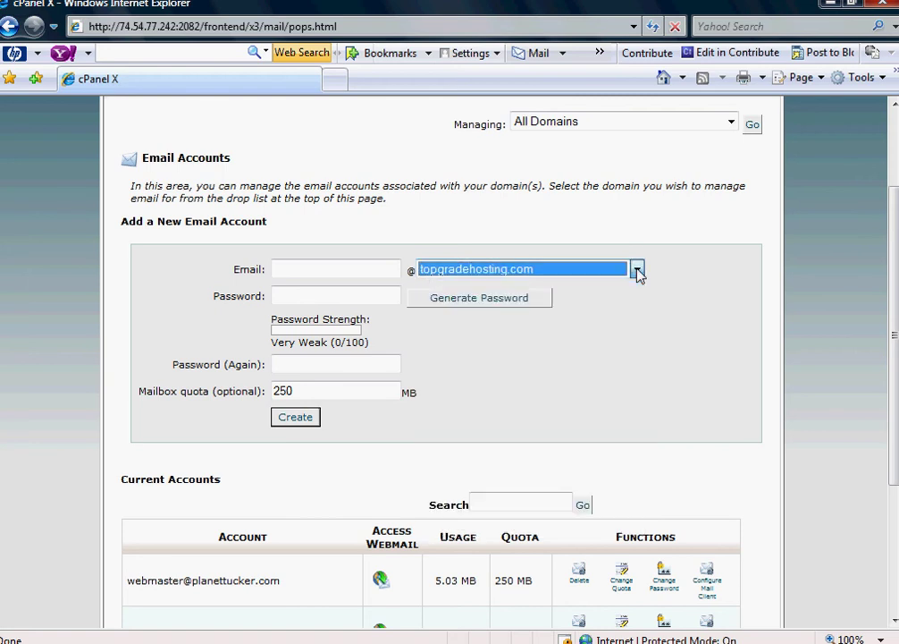
pyautogui.click(346, 267)
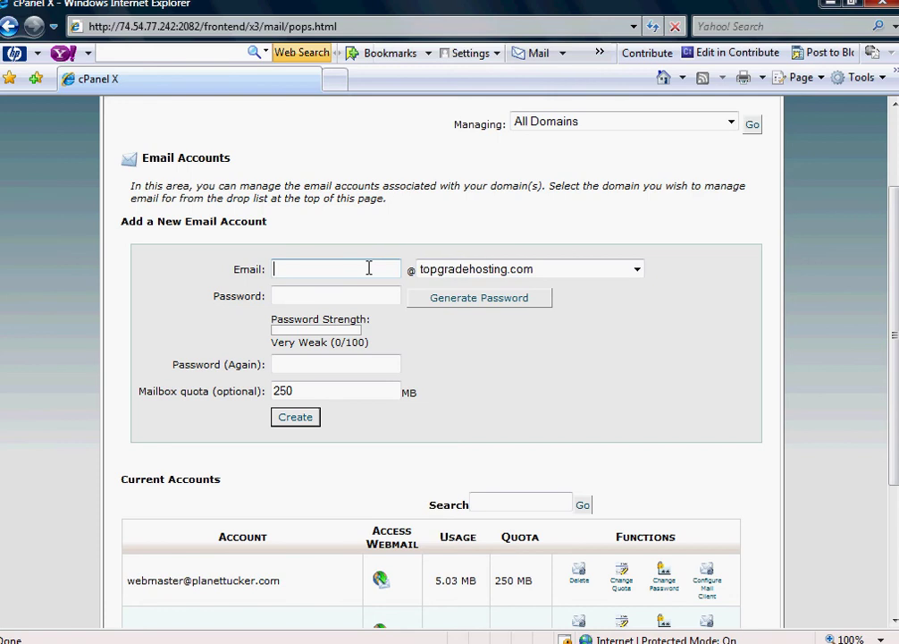
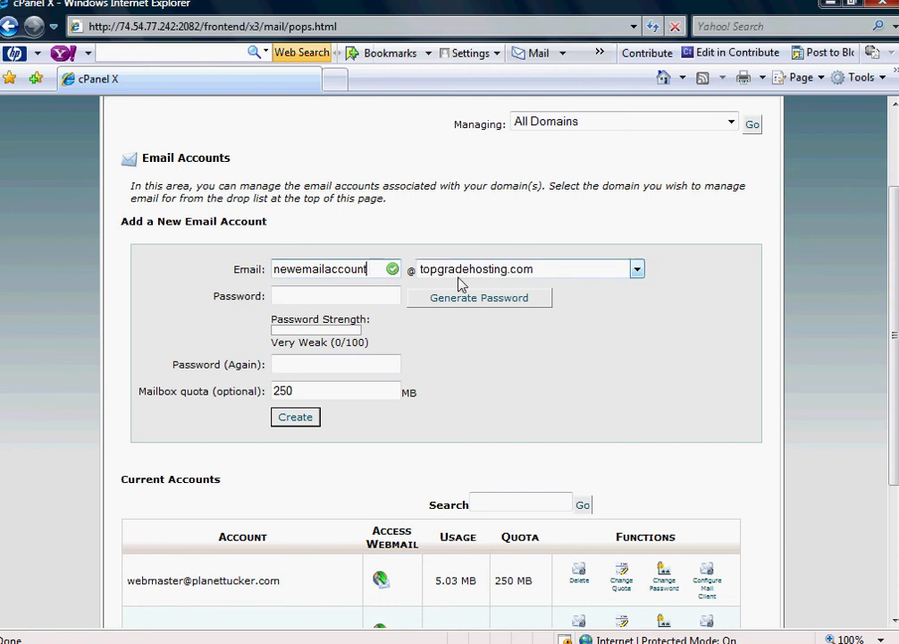
pyautogui.click(360, 299)
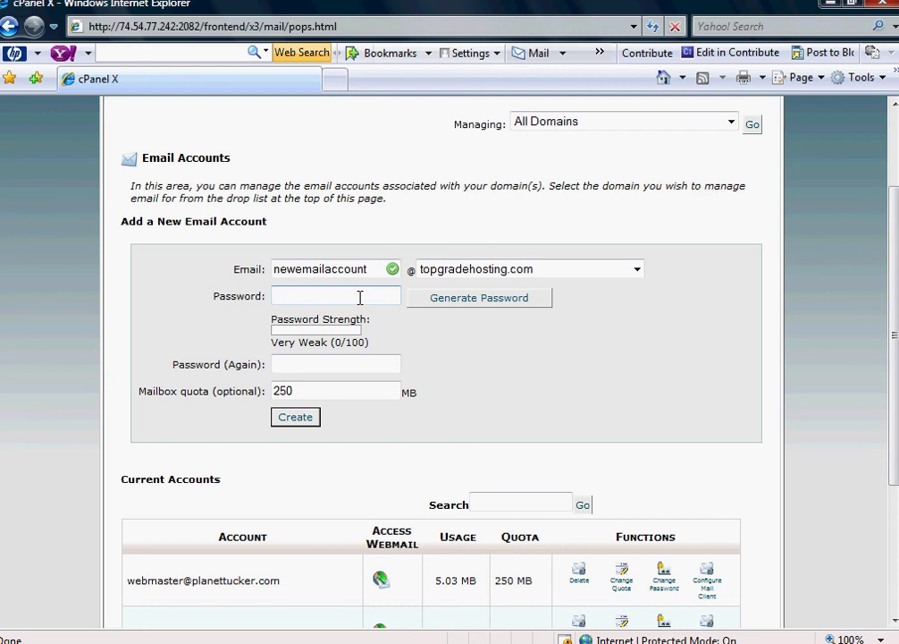
pyautogui.write('********')
pyautogui.press('Tab')
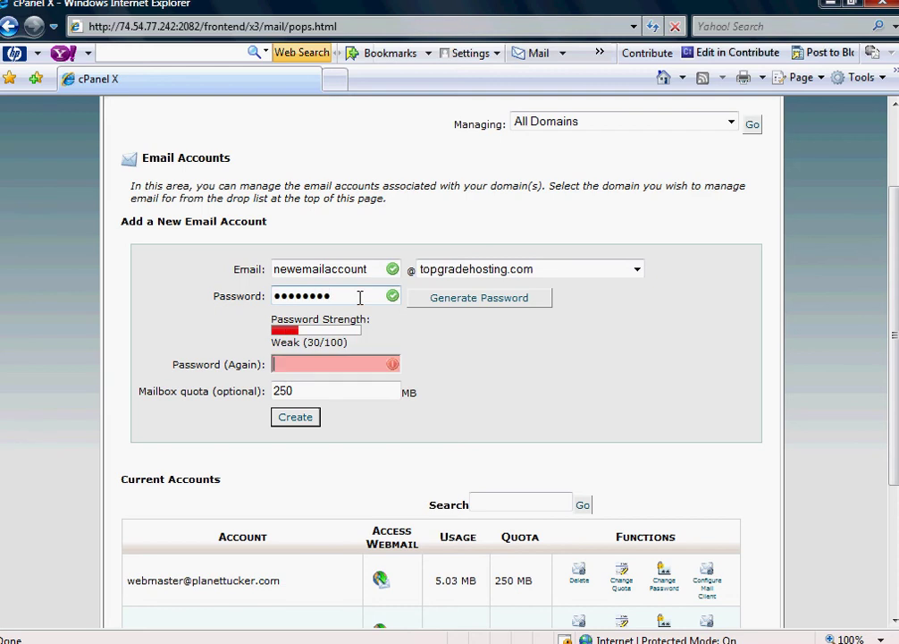
pyautogui.write('********')
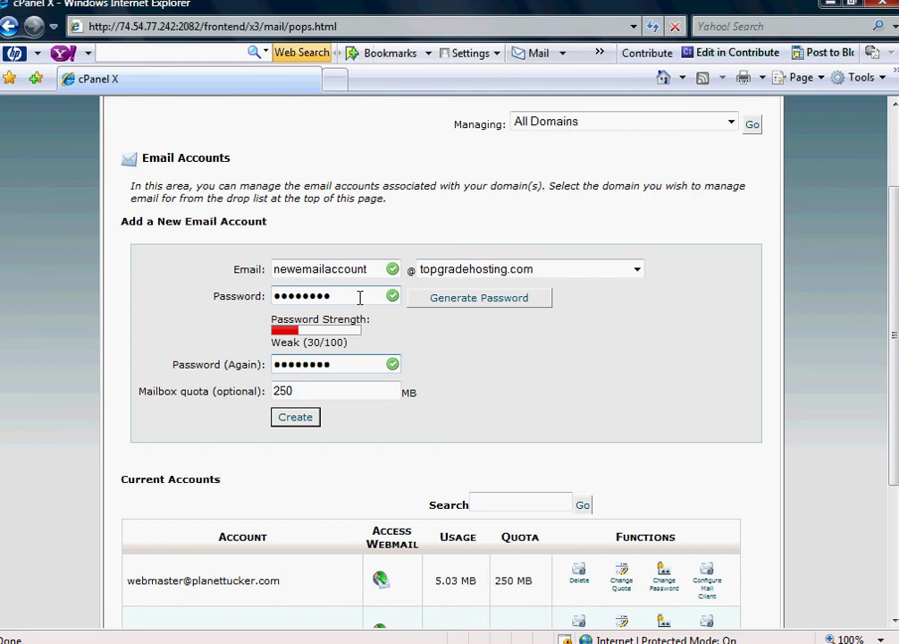
# - Review the Current Accounts table below the form without creating the account
pyautogui.scroll(-3, 422, 347)
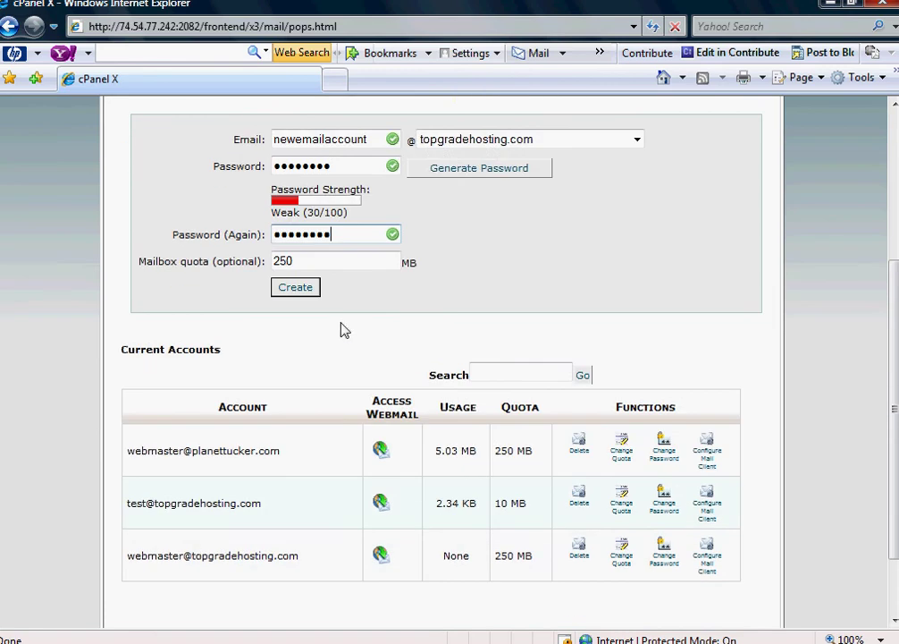
pyautogui.scroll(-2, 326, 315)
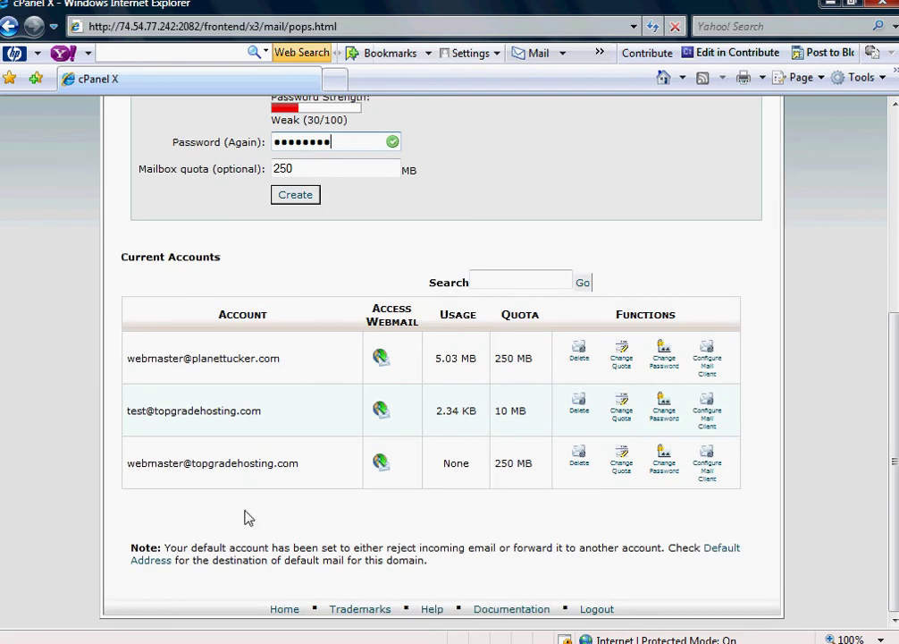
pyautogui.moveTo(187, 351); pyautogui.dragTo(377, 506)
pyautogui.click(106, 394)
pyautogui.scroll(3, 304, 452)
pyautogui.scroll(5, 318, 438)
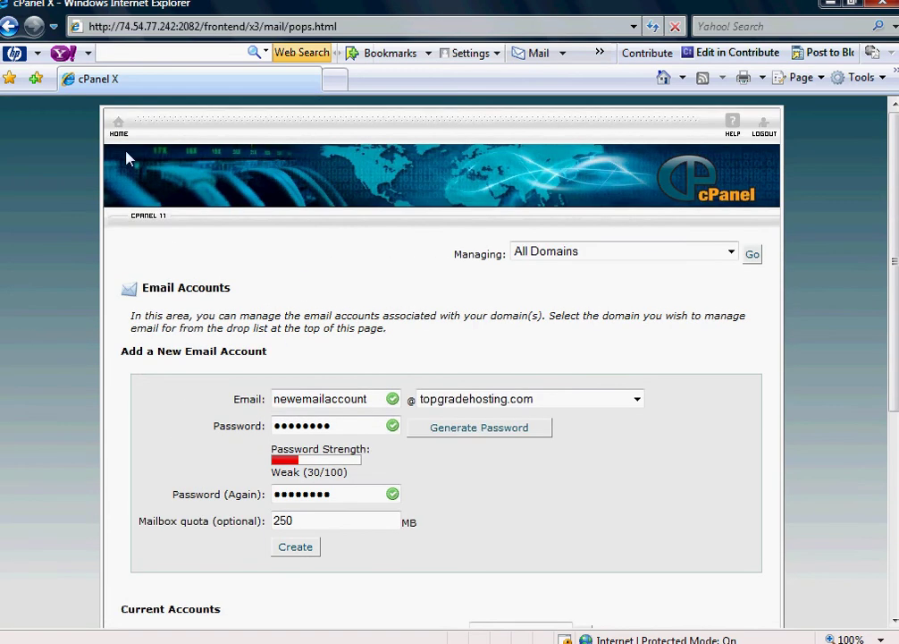
# - Go home, open Web Mail, launch the login window, then close the Horde/SquirrelMail/RoundCube chooser
pyautogui.click(121, 141)
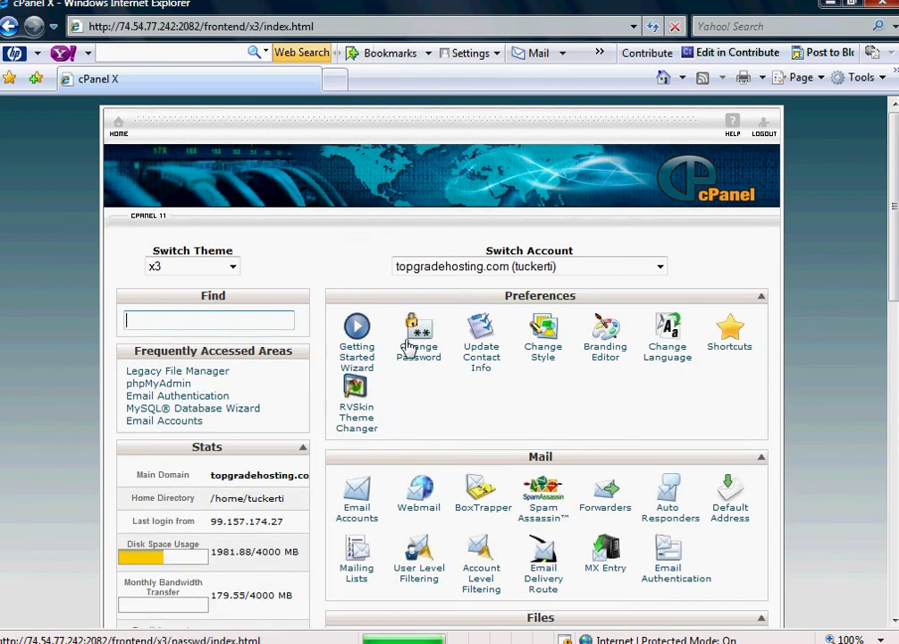
pyautogui.scroll(-3, 483, 348)
pyautogui.scroll(-2, 550, 370)
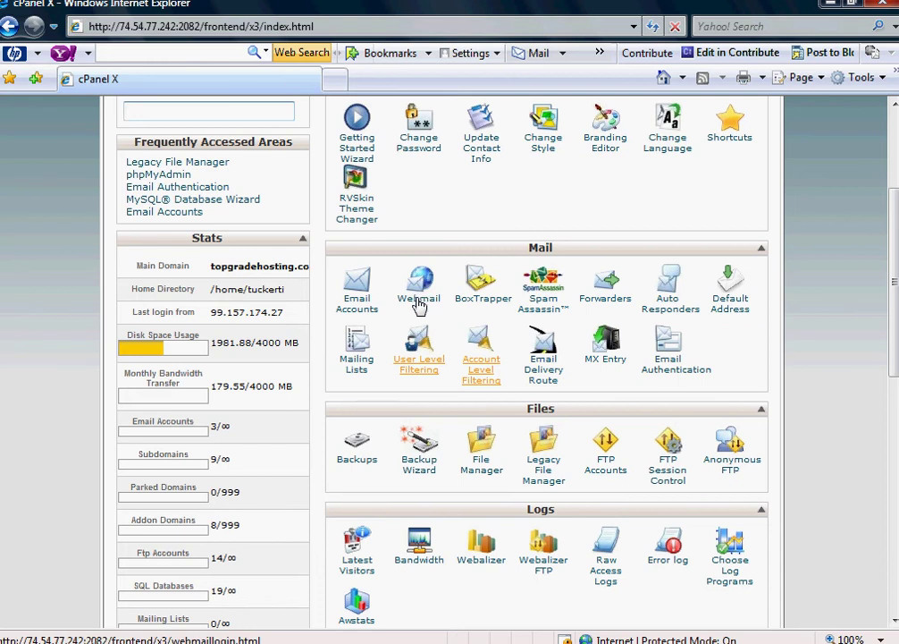
pyautogui.click(420, 299)
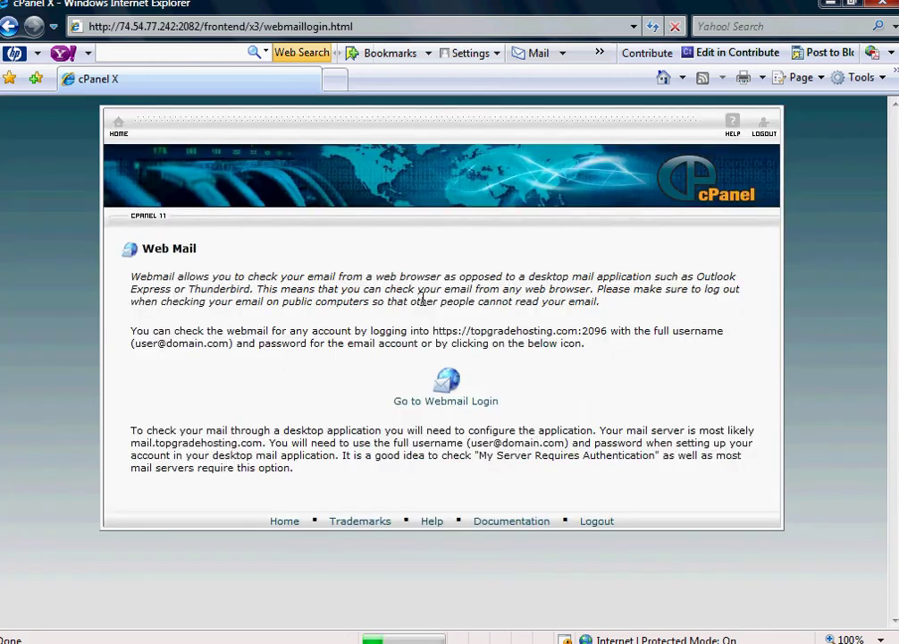
pyautogui.click(426, 408)
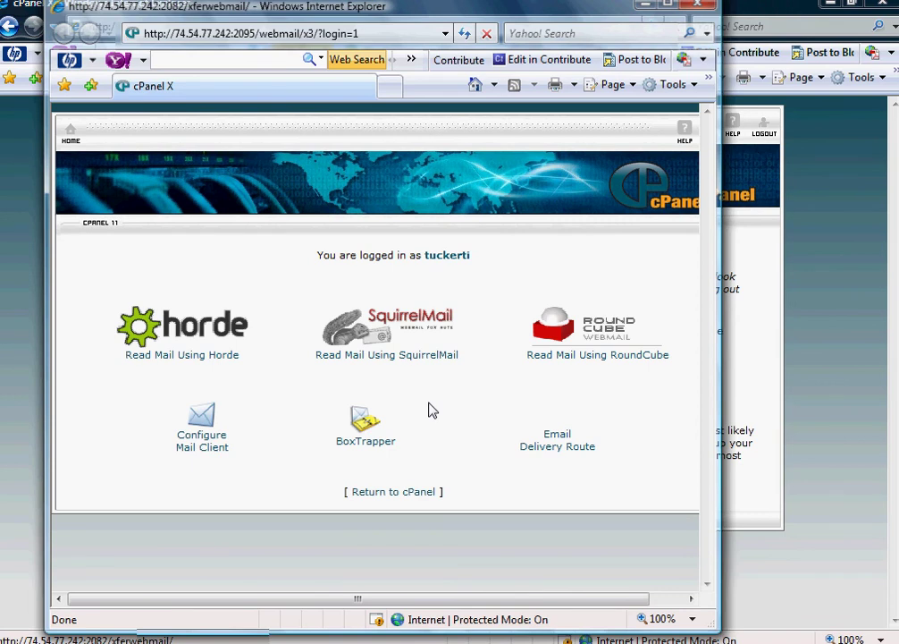
pyautogui.click(695, 8)
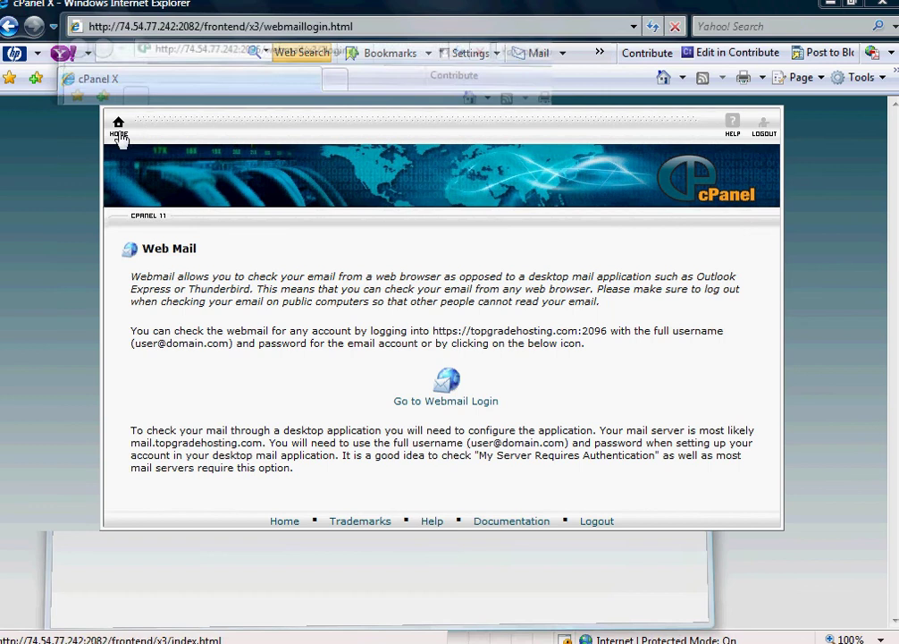
# - From the home page, reopen Email Accounts and launch Access Webmail for the third listed account
pyautogui.click(119, 136)
pyautogui.scroll(-3, 426, 397)
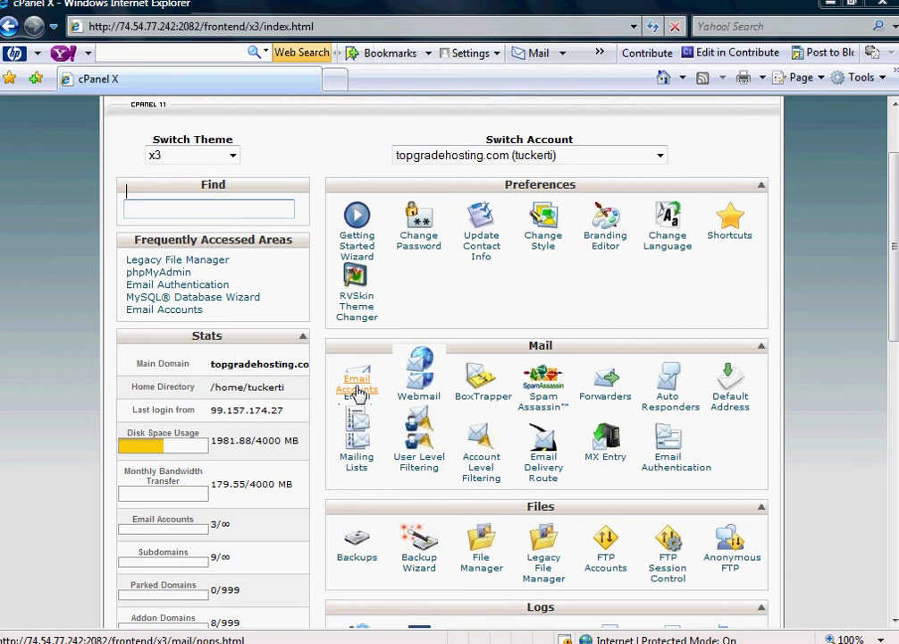
pyautogui.scroll(-1, 357, 391)
pyautogui.click(358, 382)
pyautogui.scroll(-3, 364, 381)
pyautogui.click(321, 292)
pyautogui.scroll(-6, 442, 353)
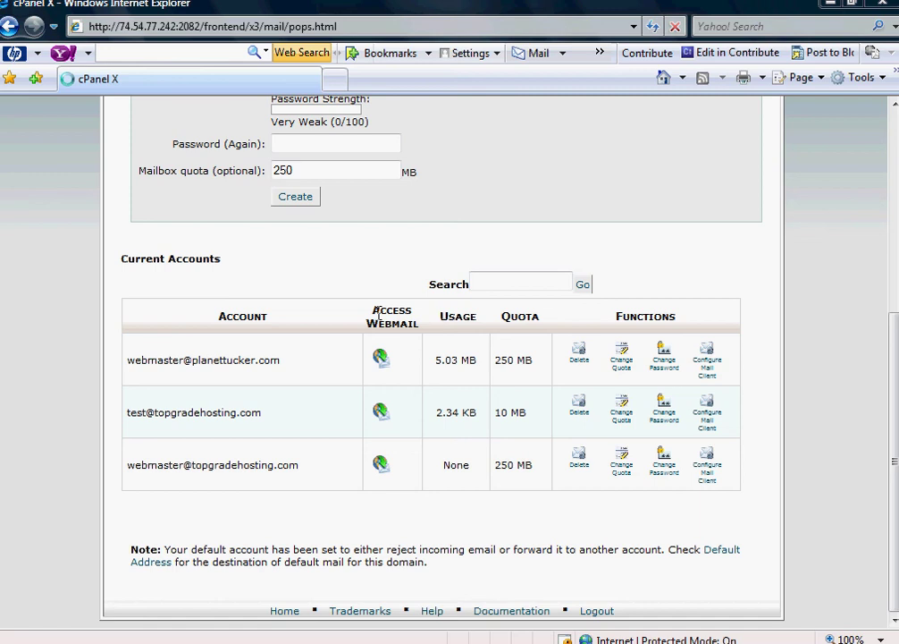
pyautogui.click(380, 465)
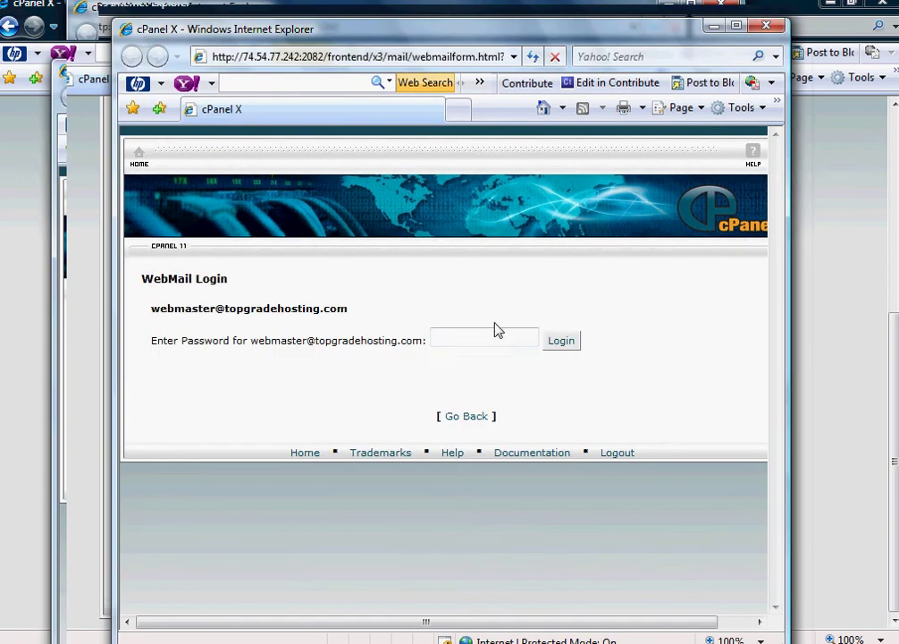
# - Enter the mailbox password in the WebMail Login window and submit it
pyautogui.click(494, 335)
pyautogui.moveTo(362, 45); pyautogui.dragTo(715, 237)
pyautogui.click(409, 271)
pyautogui.click(369, 235)
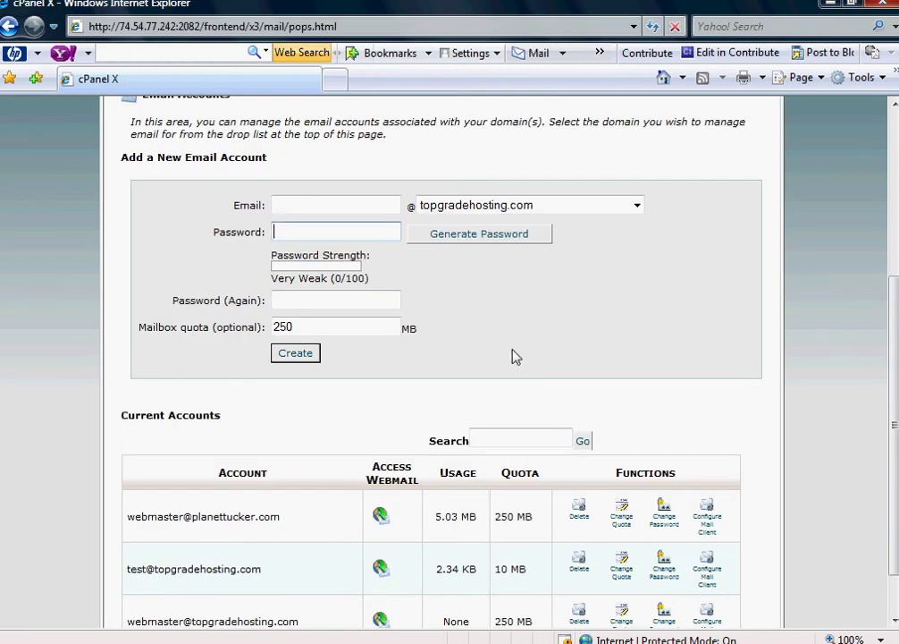
pyautogui.scroll(2, 512, 356)
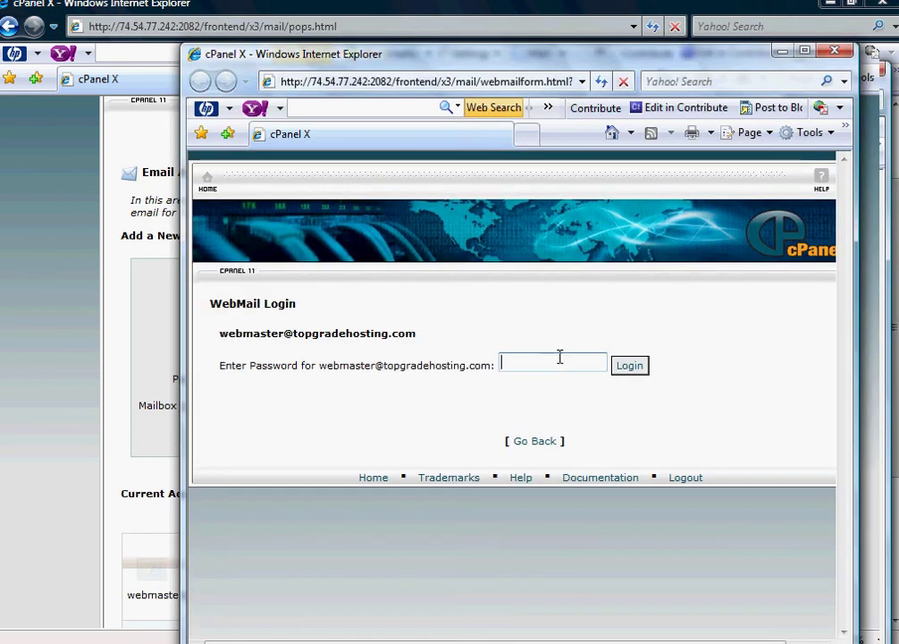
pyautogui.write('*********')
pyautogui.press('Return')
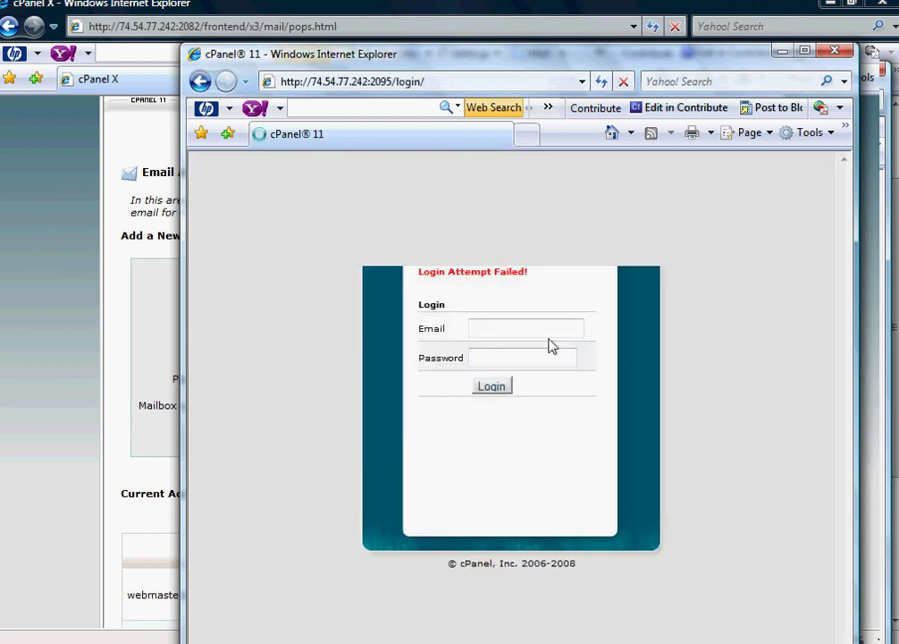
# - Retry the webmail login with the account's full email address and password
pyautogui.click(544, 329)
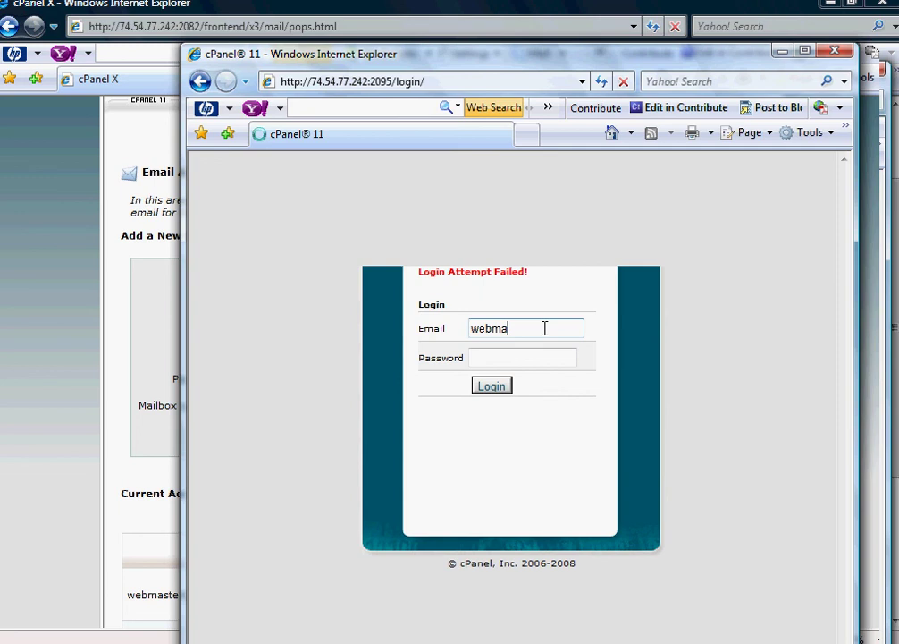
pyautogui.press('Tab')
pyautogui.write('******')
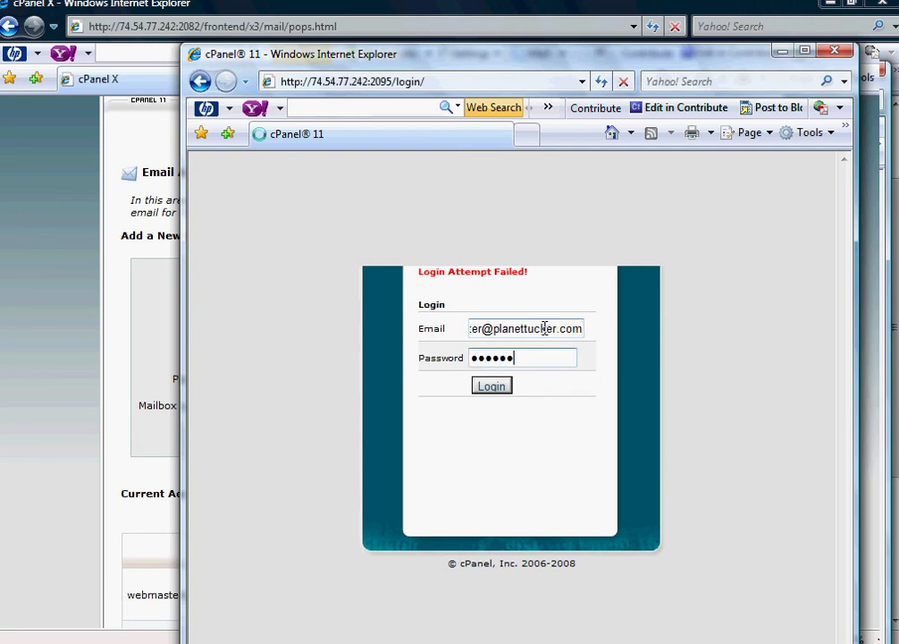
pyautogui.write('***')
pyautogui.press('Return')
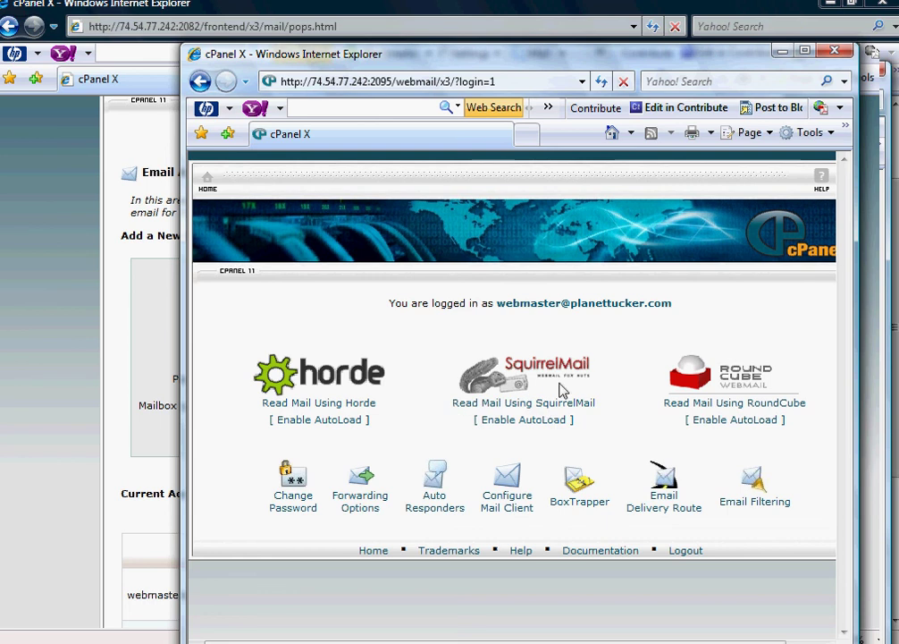
pyautogui.moveTo(746, 55); pyautogui.dragTo(672, 0)
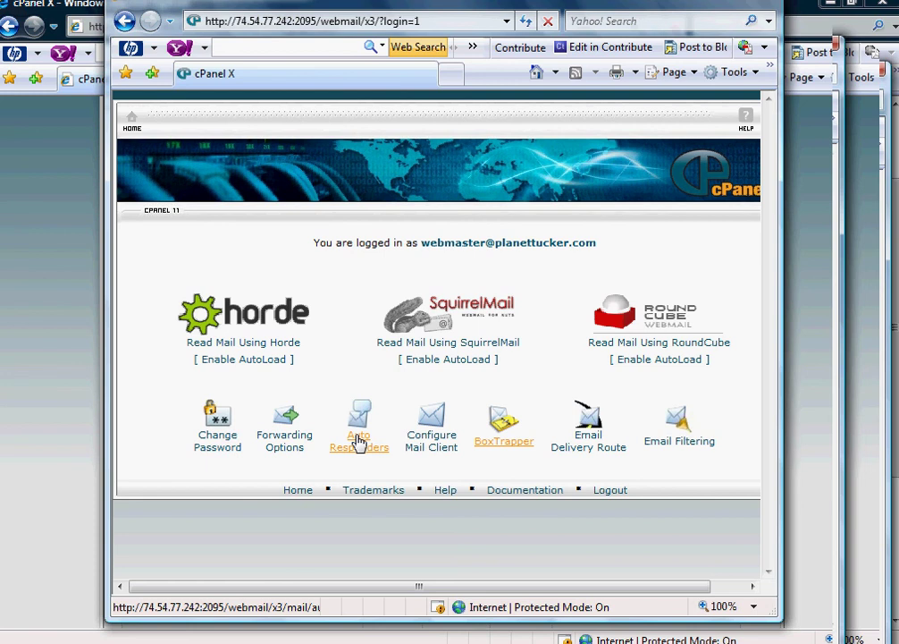
# - Open the Add Auto-responder form, look at its From and Body fields, then go back
pyautogui.click(358, 441)
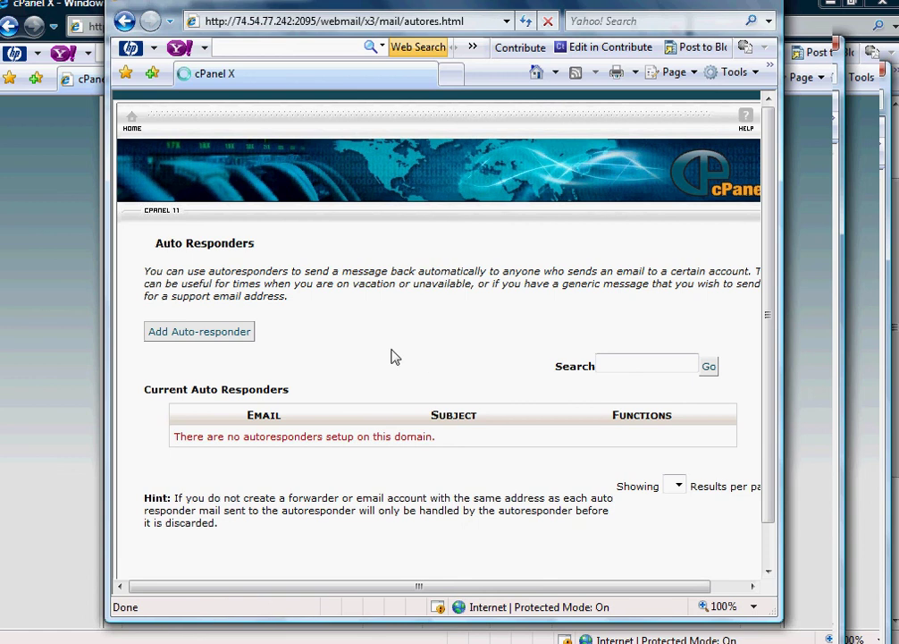
pyautogui.scroll(-1, 393, 355)
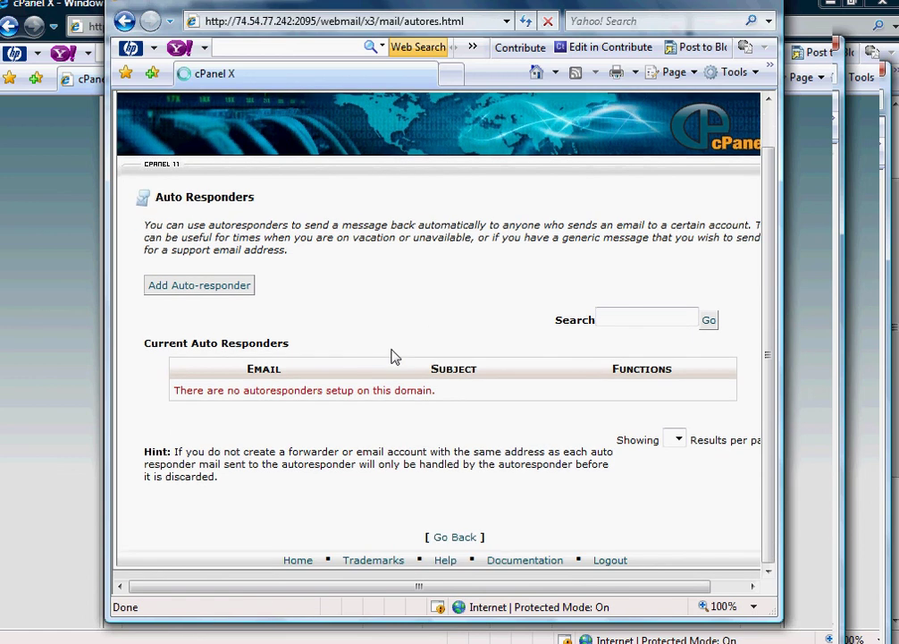
pyautogui.click(227, 295)
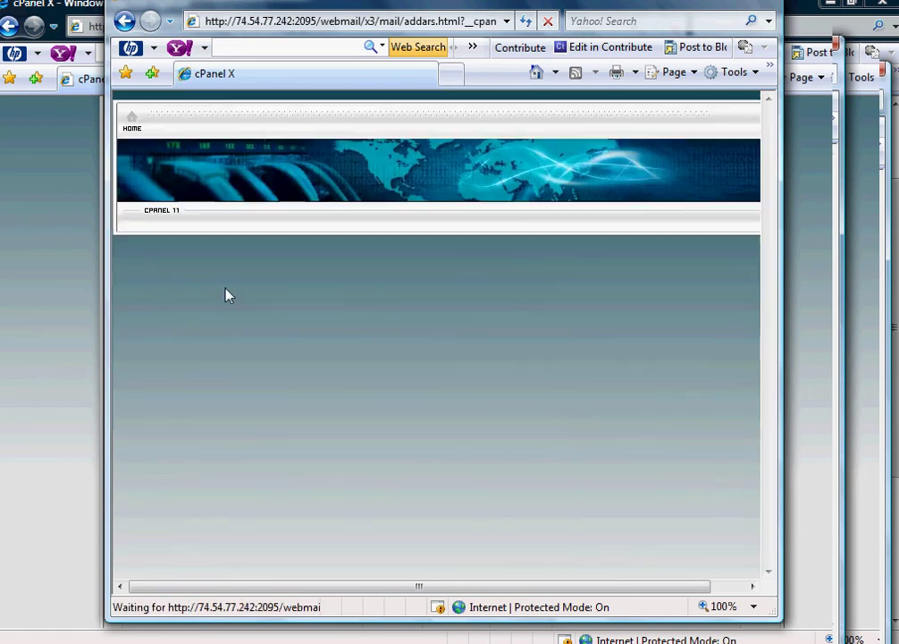
pyautogui.scroll(-4, 430, 318)
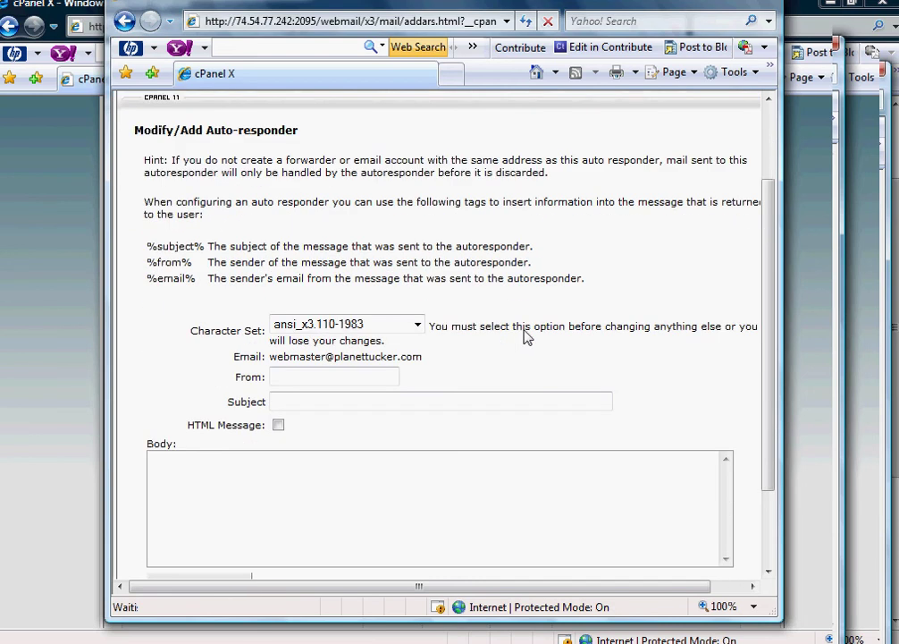
pyautogui.click(353, 297)
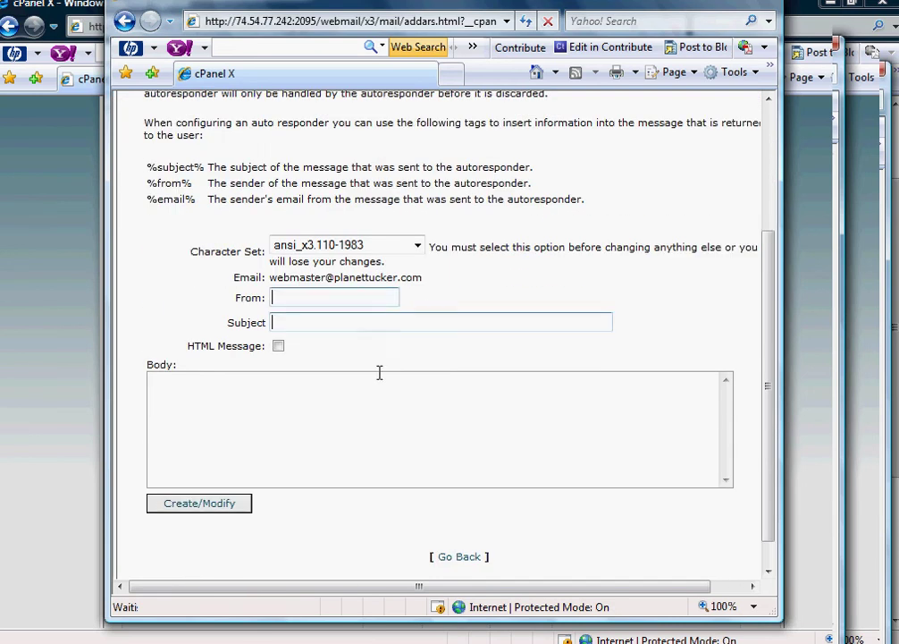
pyautogui.click(434, 416)
pyautogui.scroll(4, 514, 449)
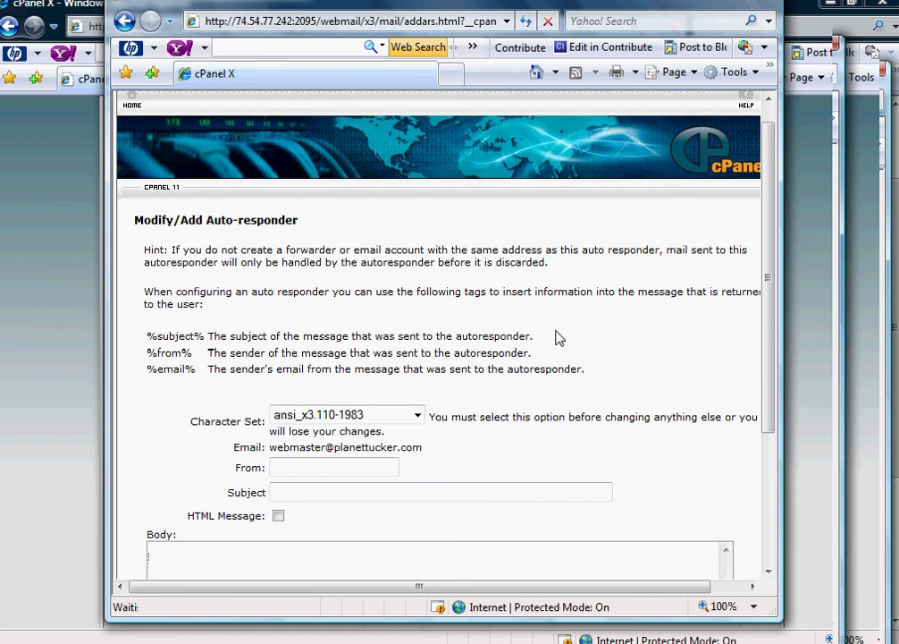
pyautogui.scroll(1, 181, 166)
pyautogui.click(128, 22)
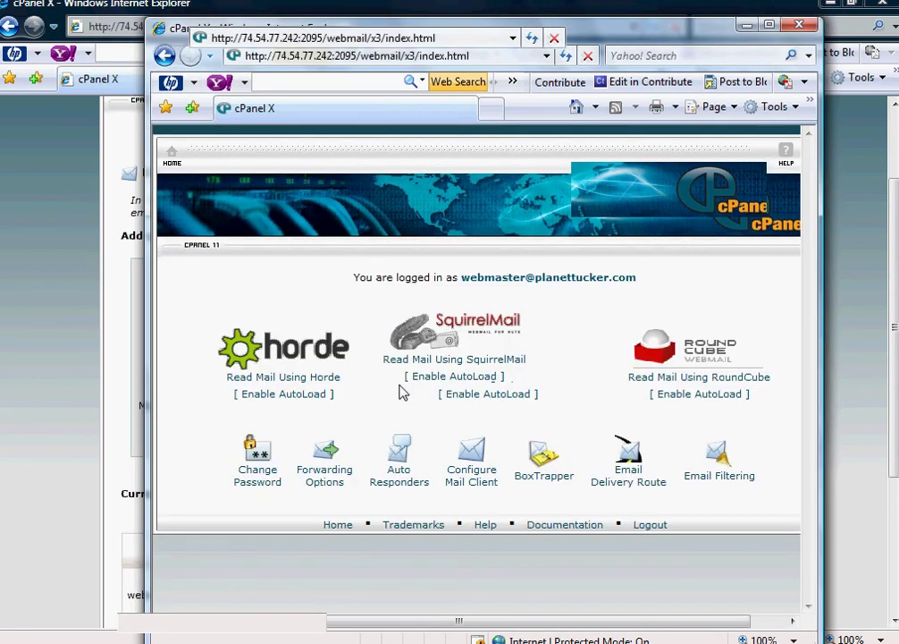
# - View the account's existing forwarder, return to the webmail index, and close the webmail window
pyautogui.moveTo(399, 452); pyautogui.dragTo(353, 491)
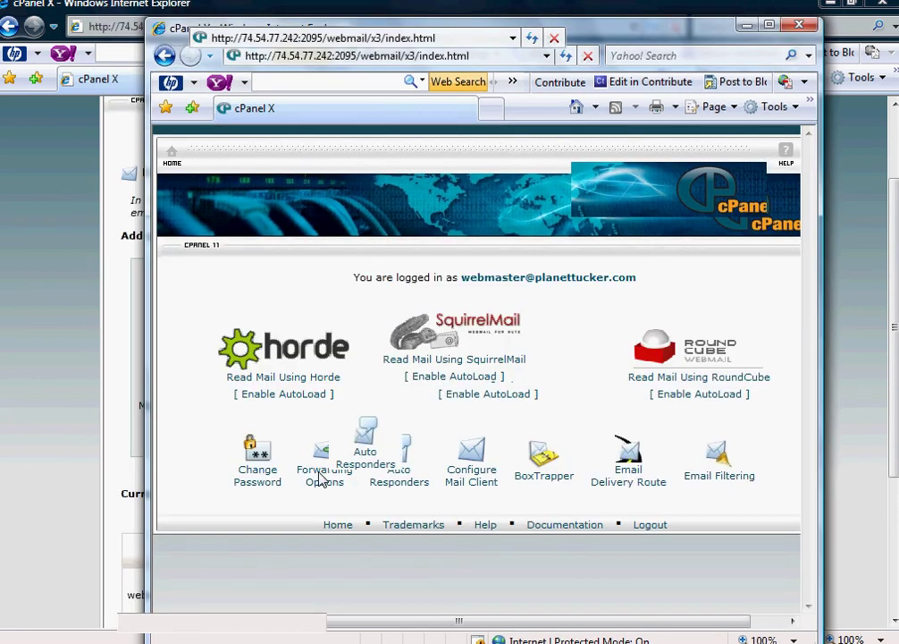
pyautogui.click(337, 483)
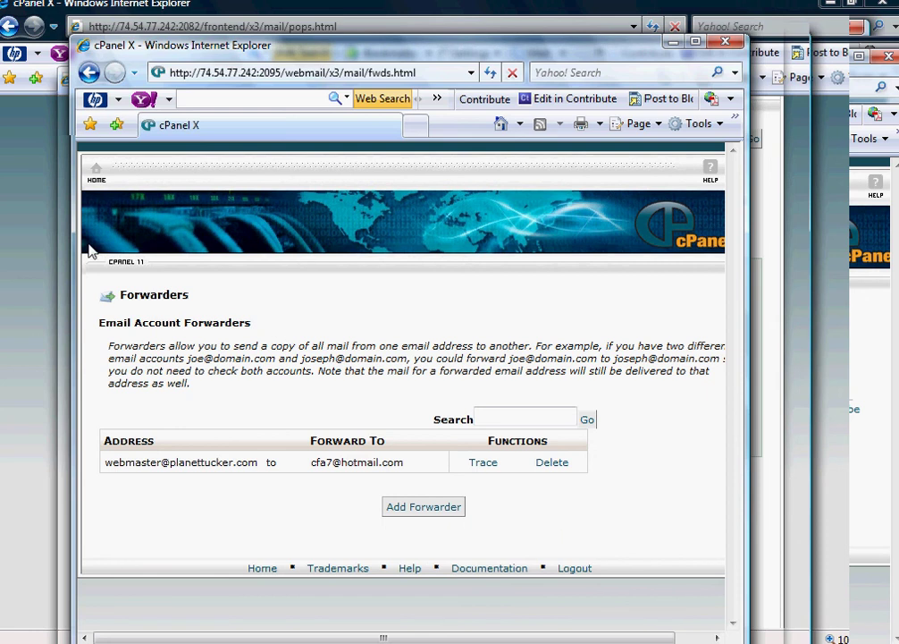
pyautogui.click(98, 178)
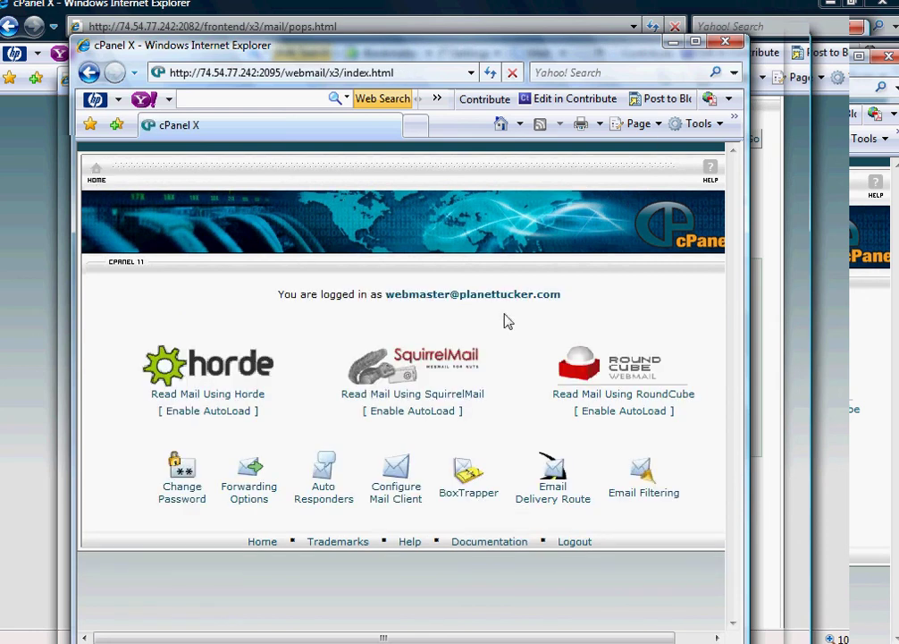
pyautogui.hotkey('alt', 'F4')
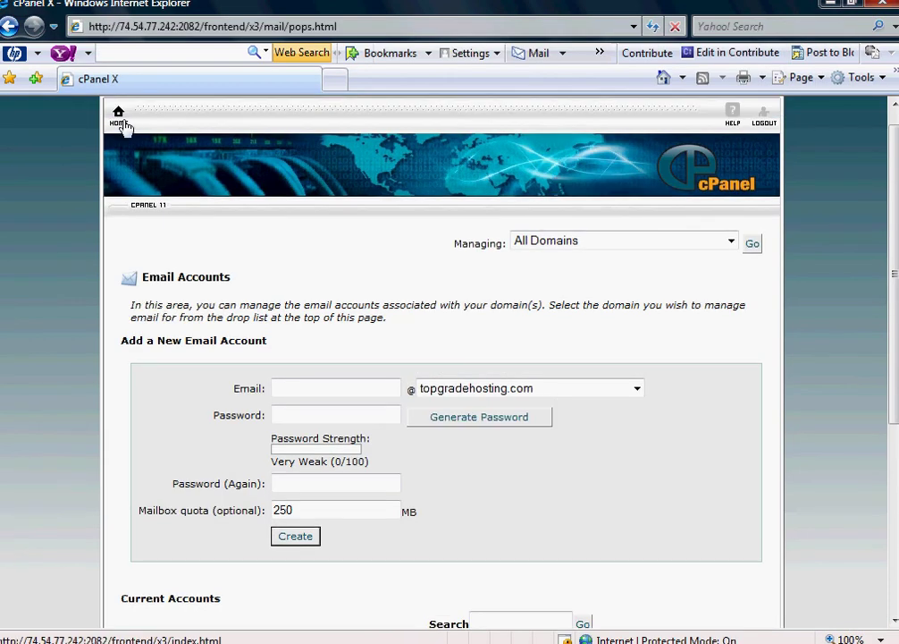
# - Return home and reopen Email Accounts, scrolling to the three current mailboxes with their quotas
pyautogui.click(119, 124)
pyautogui.scroll(-3, 516, 340)
pyautogui.scroll(2, 514, 338)
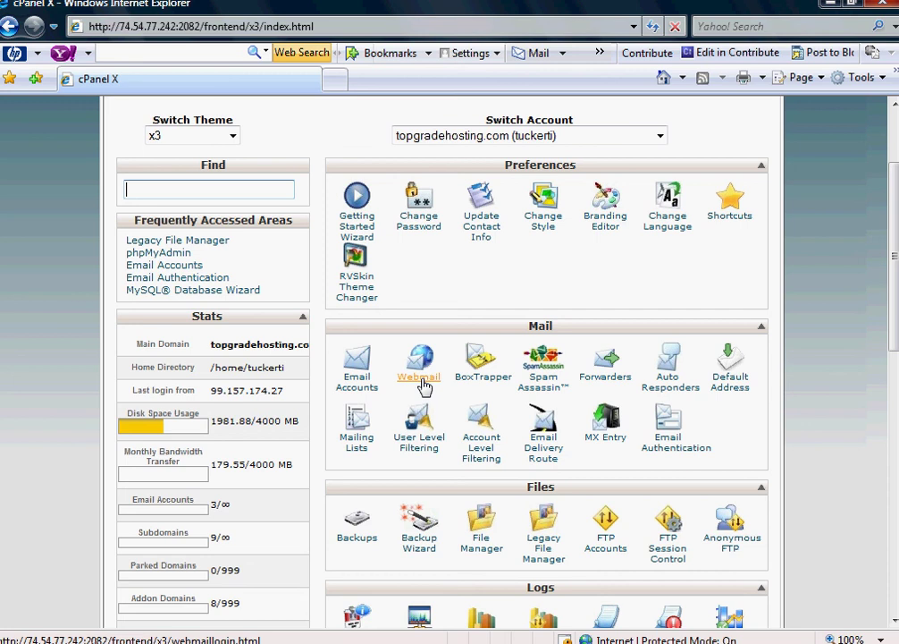
pyautogui.click(355, 386)
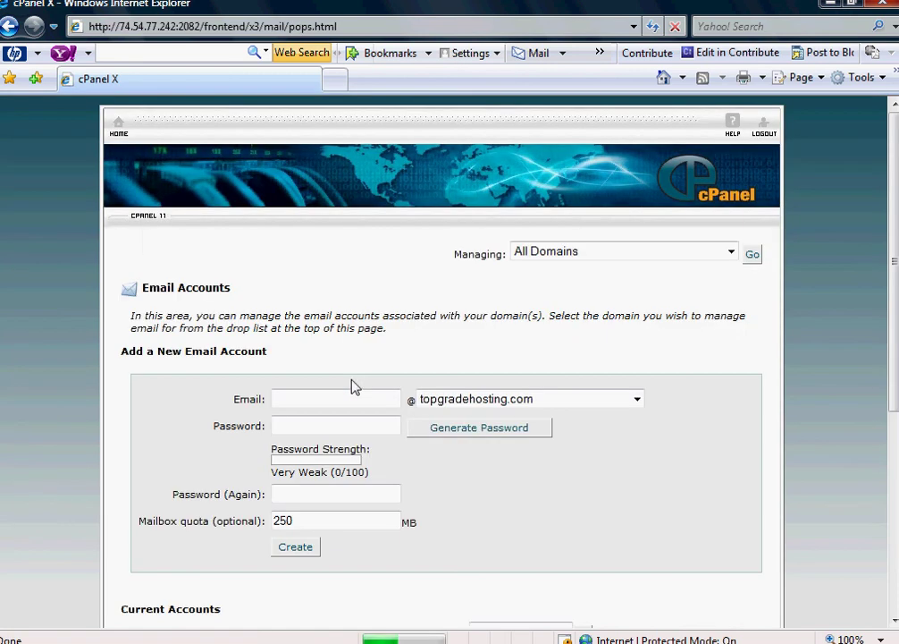
pyautogui.scroll(-2, 376, 385)
pyautogui.scroll(2, 377, 382)
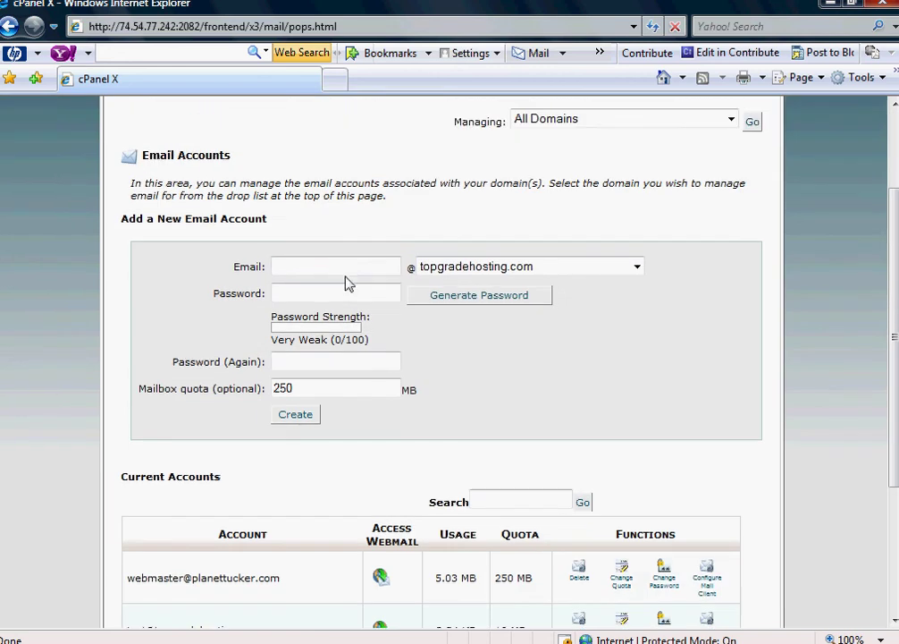
pyautogui.scroll(-5, 342, 266)
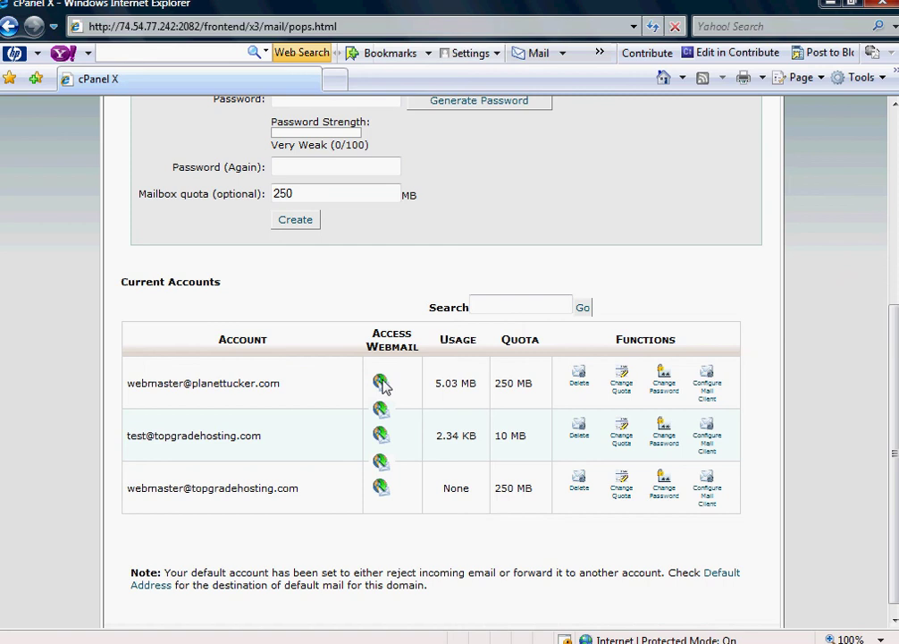
pyautogui.scroll(-2, 424, 241)
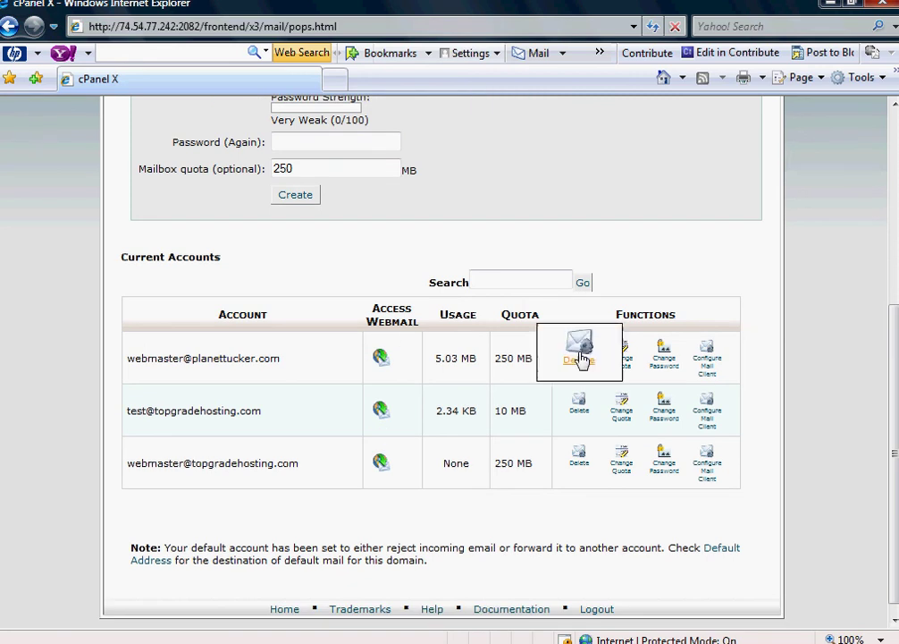